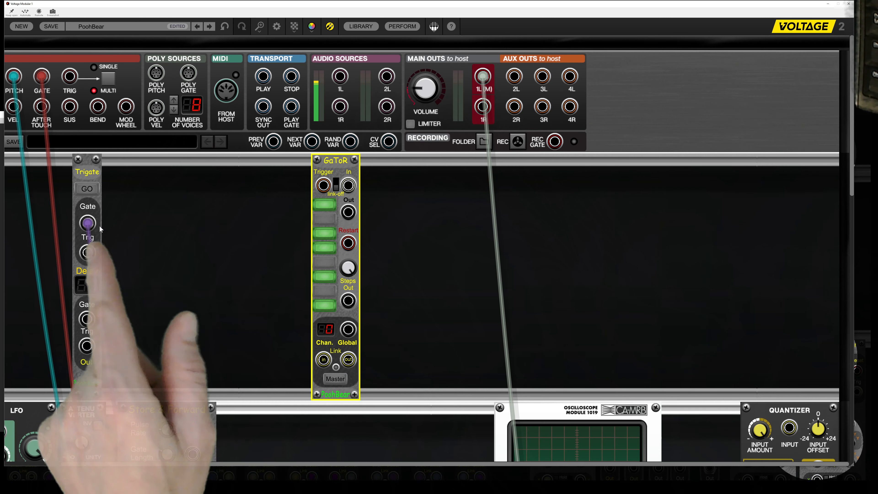
Patch Trigate's Gate output to GaToR's Trigger input and fire Trigate manually six times to advance through the steps.
drag(106, 223, 207, 225)
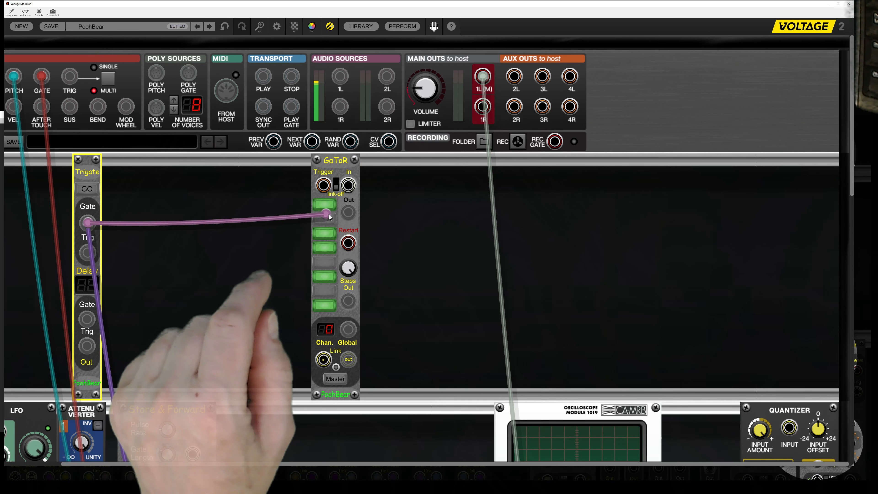
drag(327, 190, 325, 188)
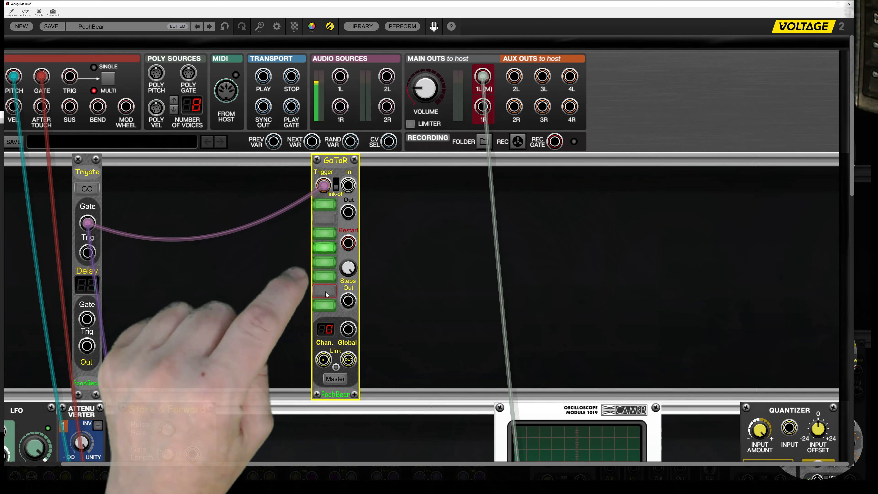
click(93, 194)
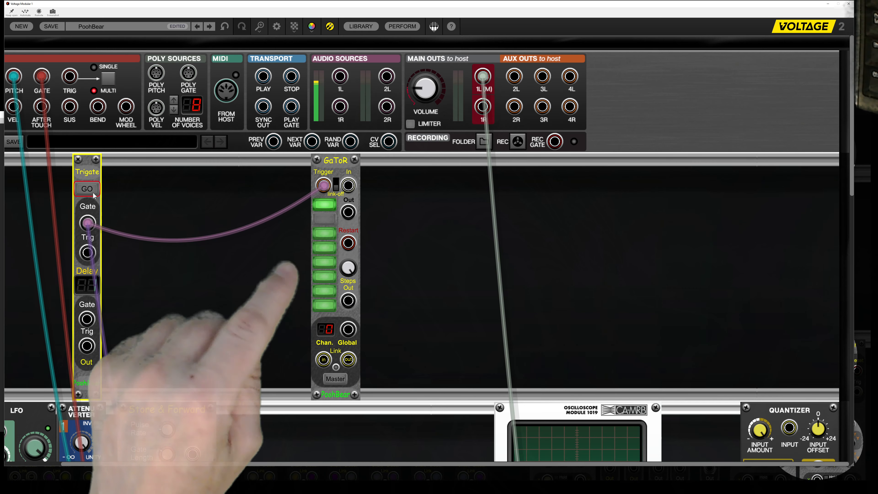
click(92, 193)
click(93, 193)
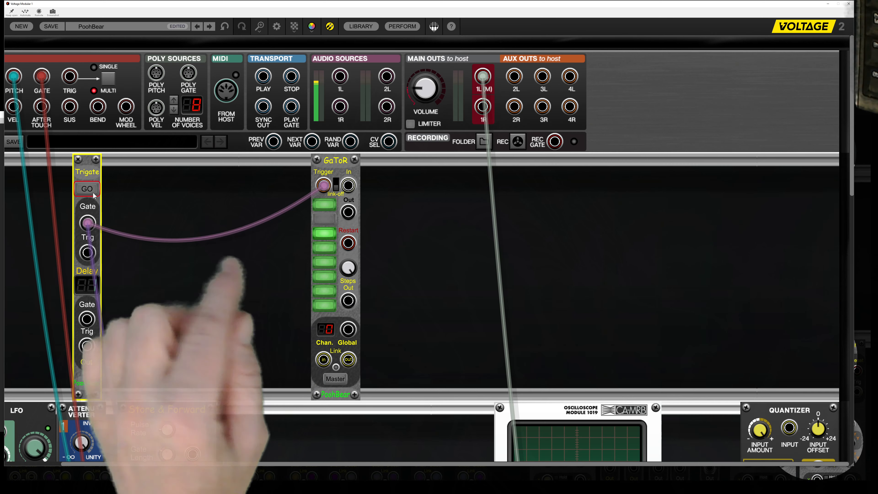
click(92, 193)
click(93, 193)
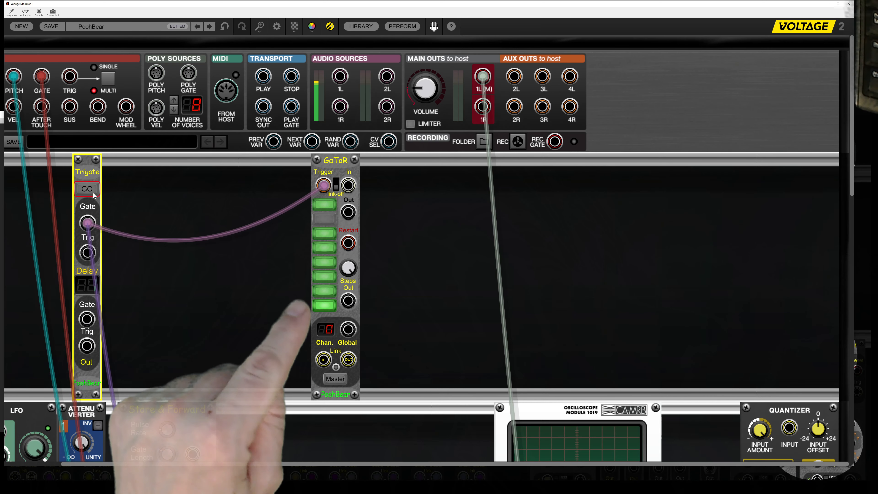
click(93, 193)
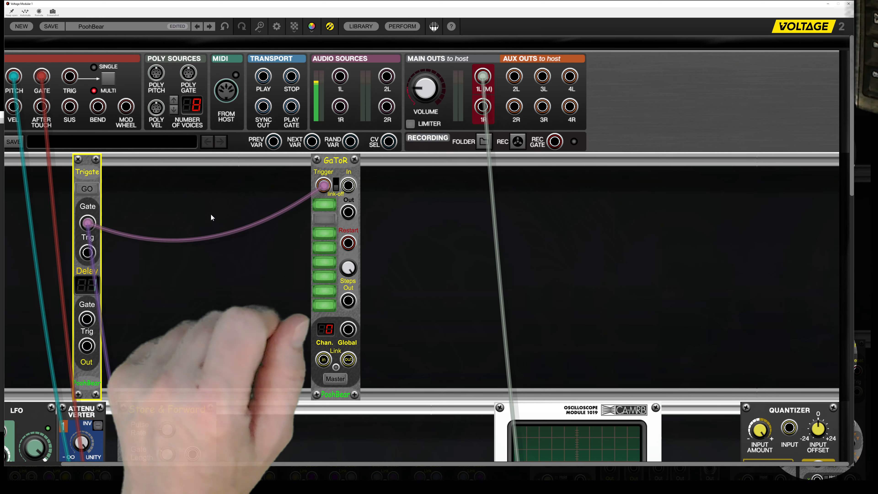
Turn off steps 4 and 7 in the GaToR pattern.
click(322, 247)
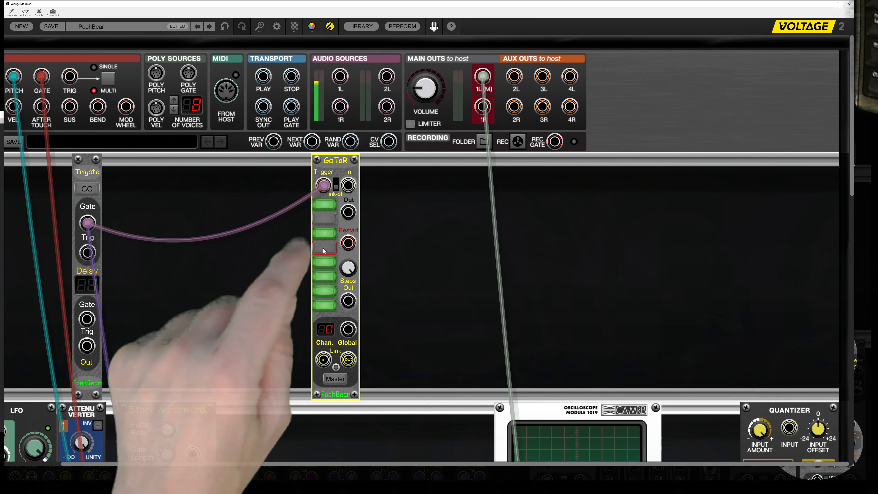
click(322, 286)
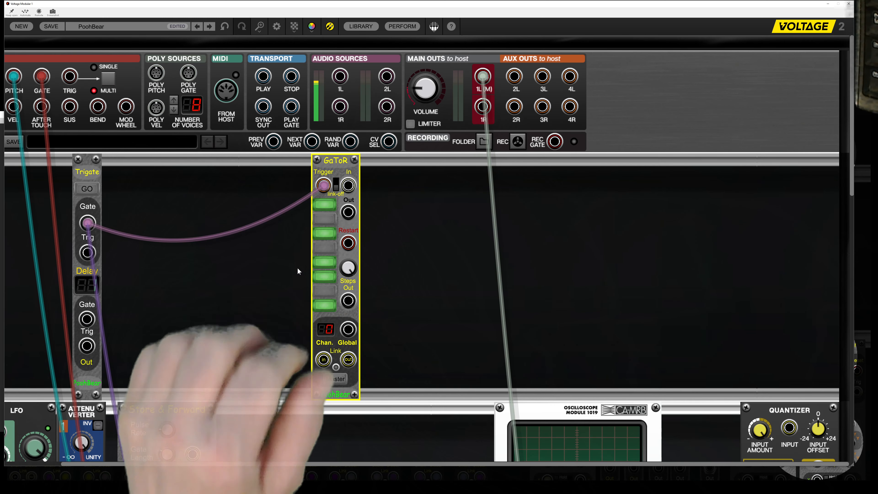
Move the Store & Forward module up into the first rack row, between Trigate and GaToR.
scroll(297, 268, down, 2)
drag(188, 358, 221, 105)
scroll(273, 267, up, 2)
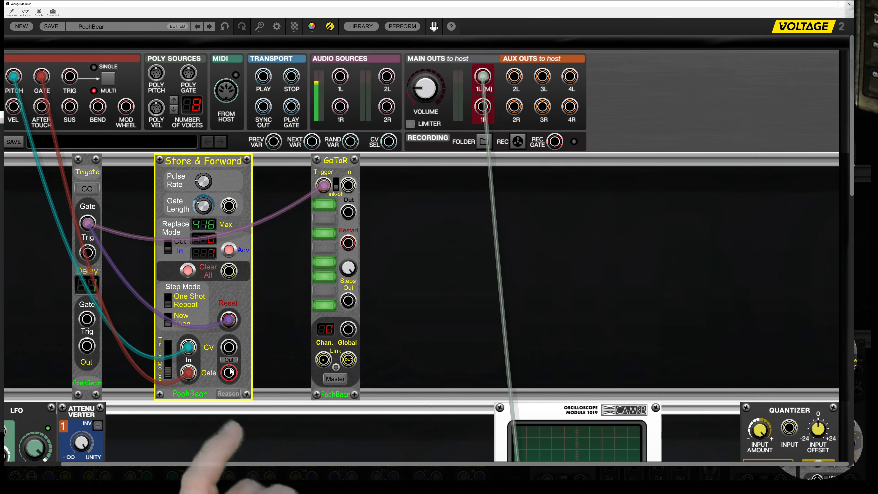
Patch Store & Forward's Gate output to GaToR's In jack and unplug the cable from GaToR's Trigger input.
drag(228, 374, 348, 185)
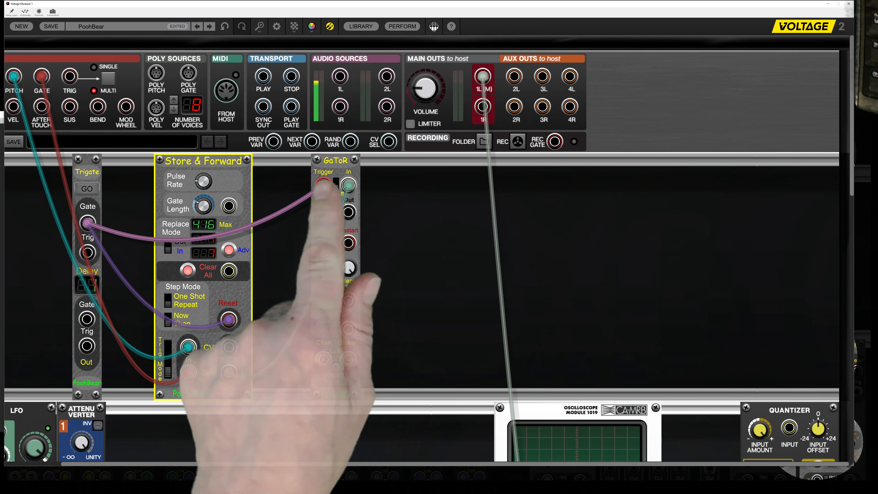
drag(322, 187, 302, 191)
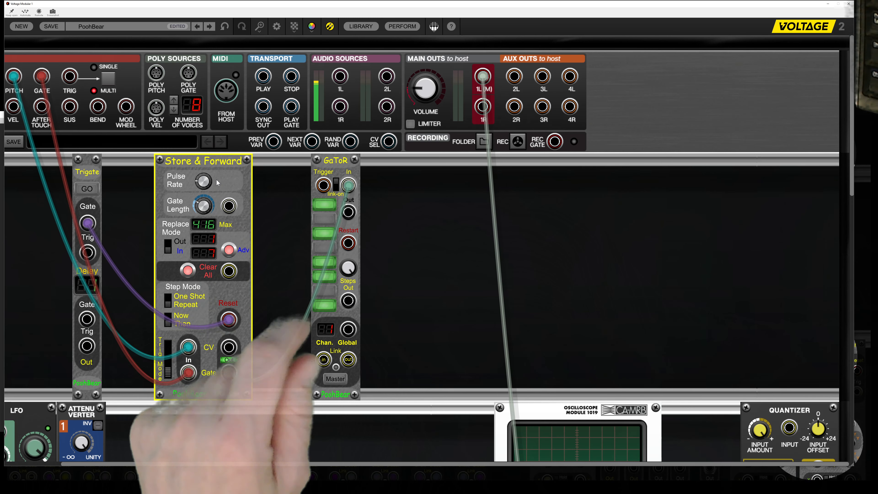
mouse_move(202, 164)
mouse_down()
mouse_move(201, 154)
mouse_move(197, 175)
mouse_up()
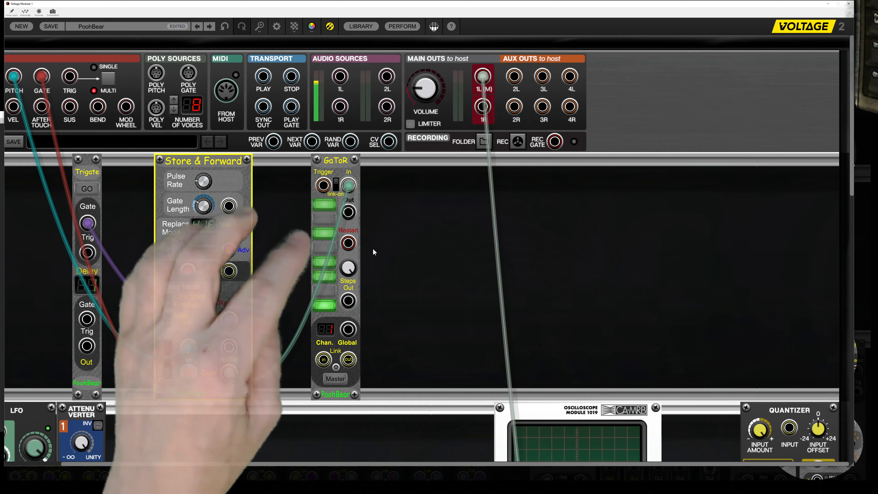
Patch GaToR's Global output to the Gate In jacks of both envelope generators.
click(348, 332)
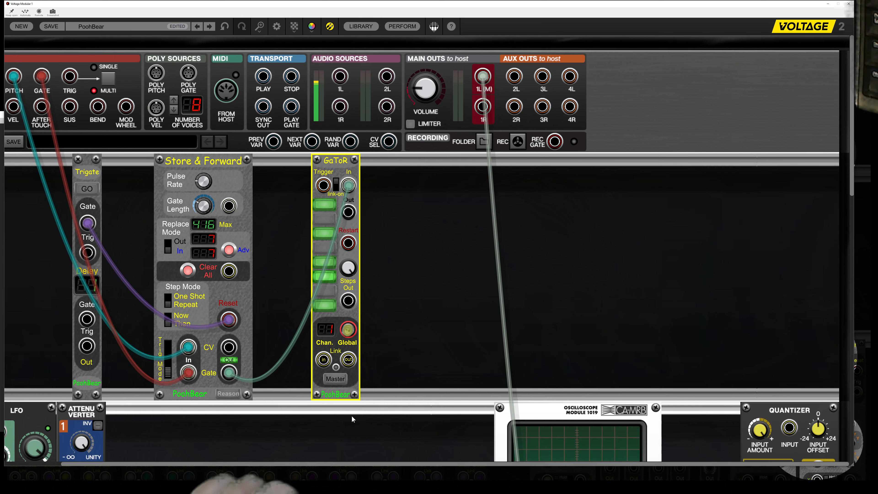
drag(352, 419, 349, 376)
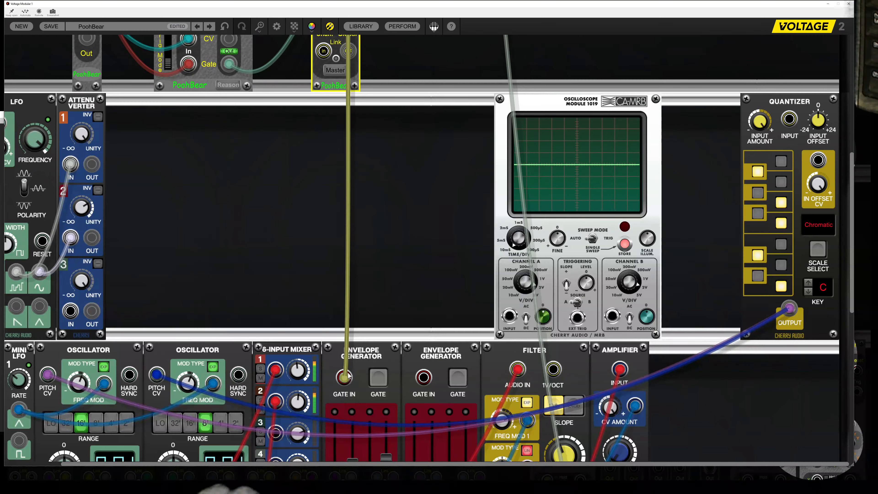
drag(424, 379, 365, 159)
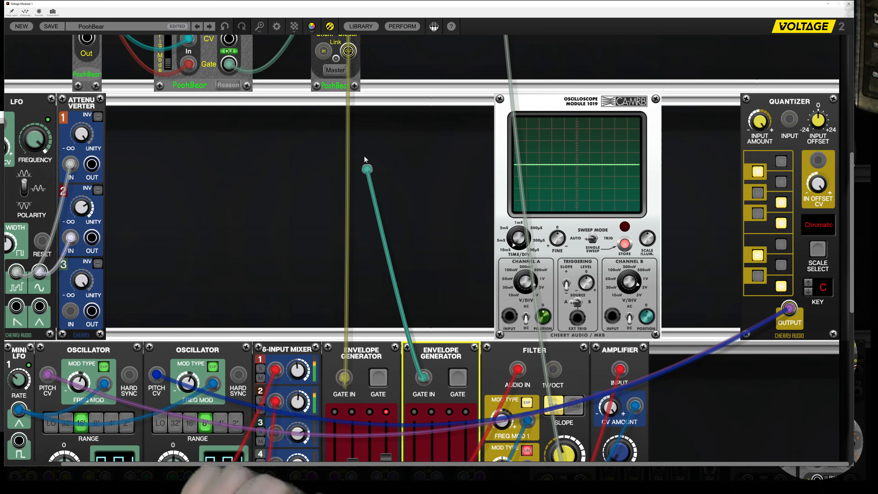
drag(344, 26, 348, 165)
scroll(290, 241, down, 3)
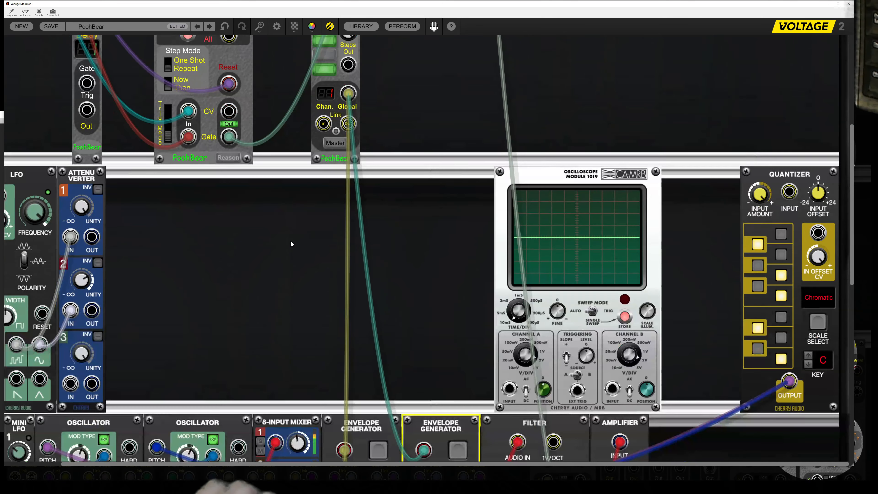
Patch Store & Forward's CV output to the Pitch CV inputs of both oscillators.
scroll(290, 241, down, 1)
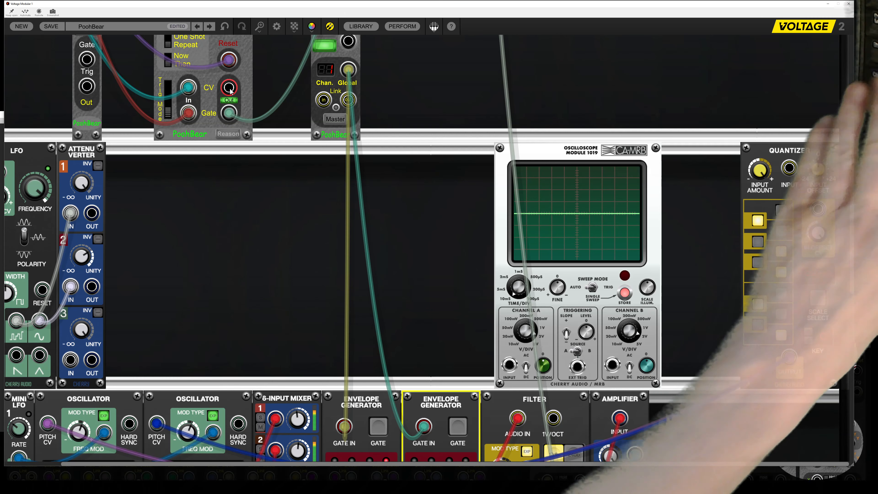
drag(230, 90, 128, 335)
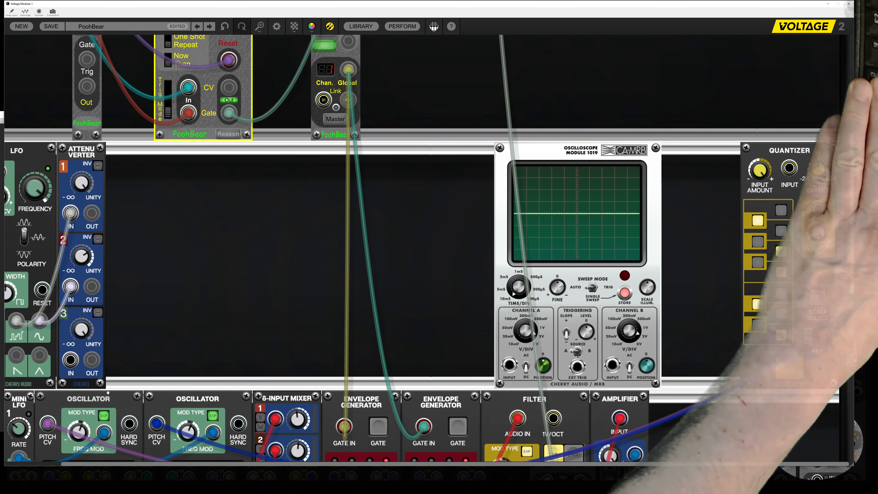
drag(149, 425, 157, 424)
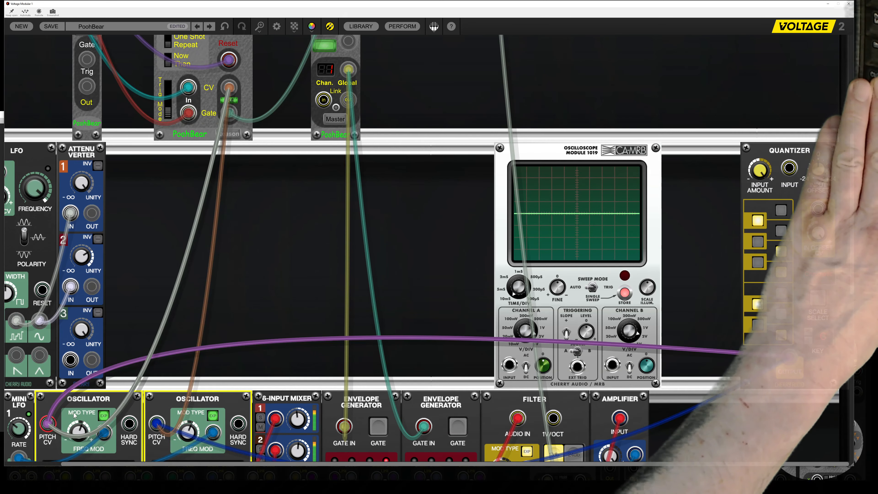
Switch off Store & Forward's Out playback and turn on GaToR steps 2, 4 and 7.
scroll(198, 284, up, 2)
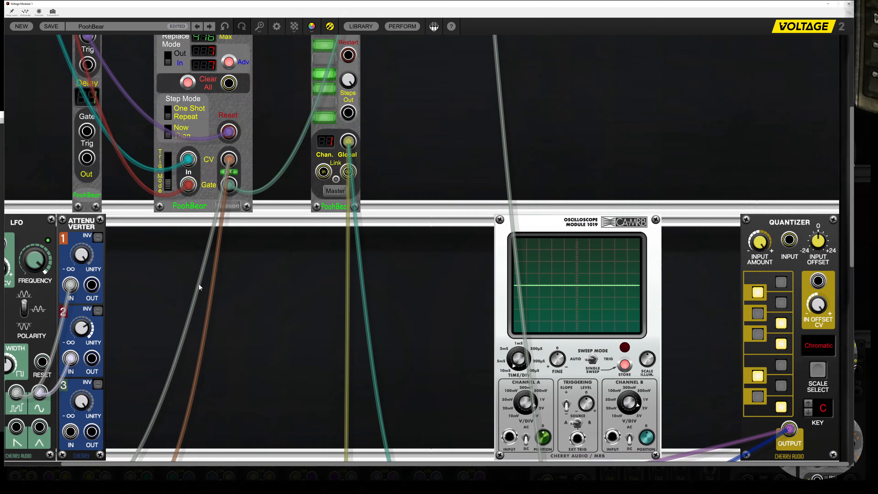
scroll(198, 283, up, 5)
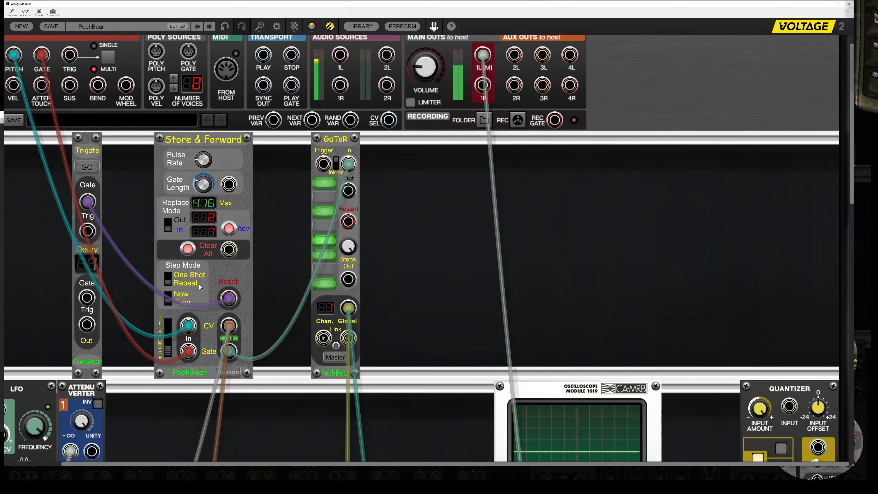
click(227, 339)
scroll(281, 335, up, 1)
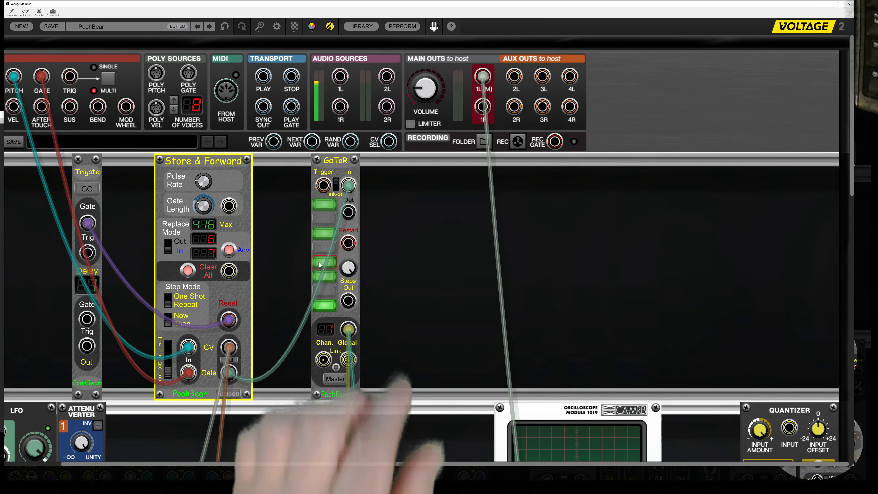
click(330, 239)
click(330, 254)
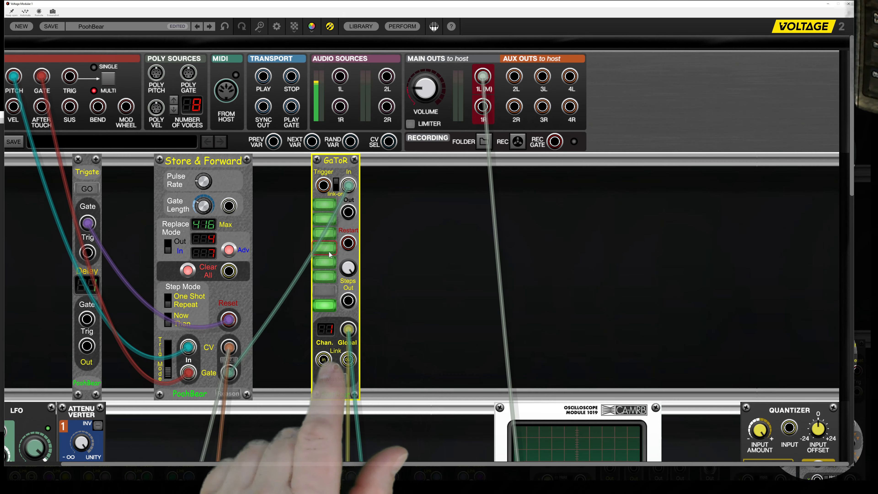
click(328, 295)
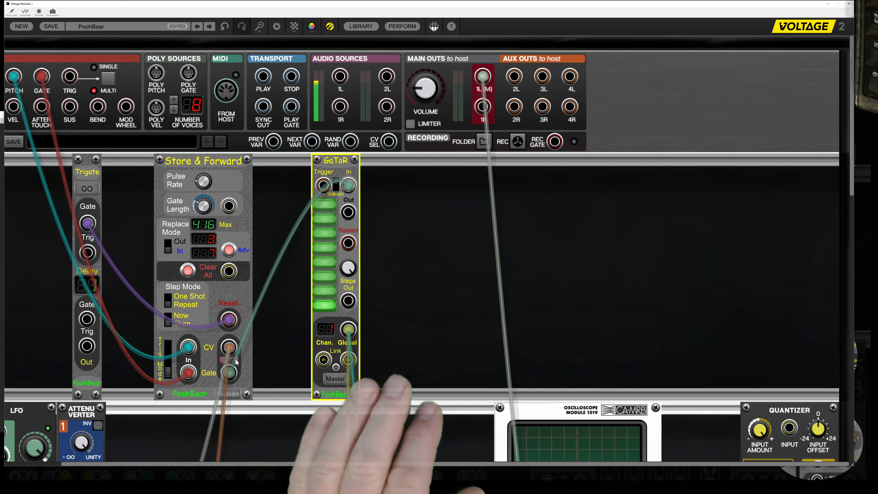
Switch Store & Forward's Out playback on and turn off GaToR steps 2, 4 and 7.
click(234, 361)
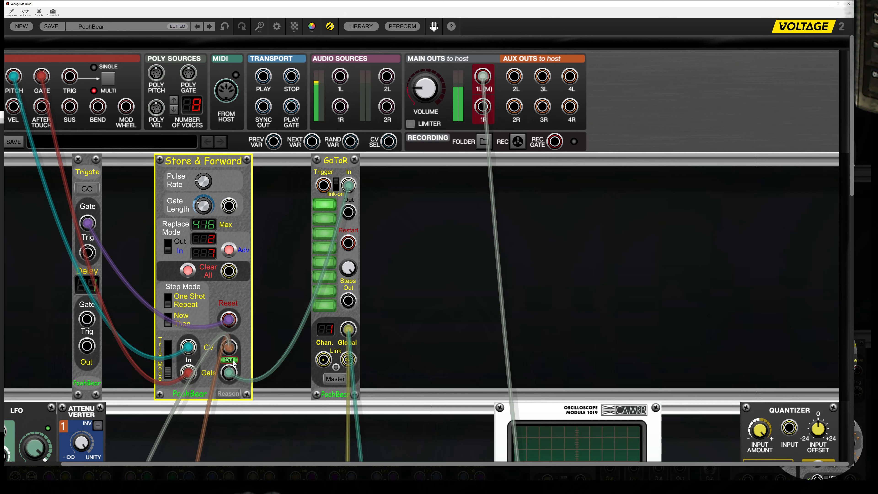
click(324, 219)
click(319, 246)
click(324, 290)
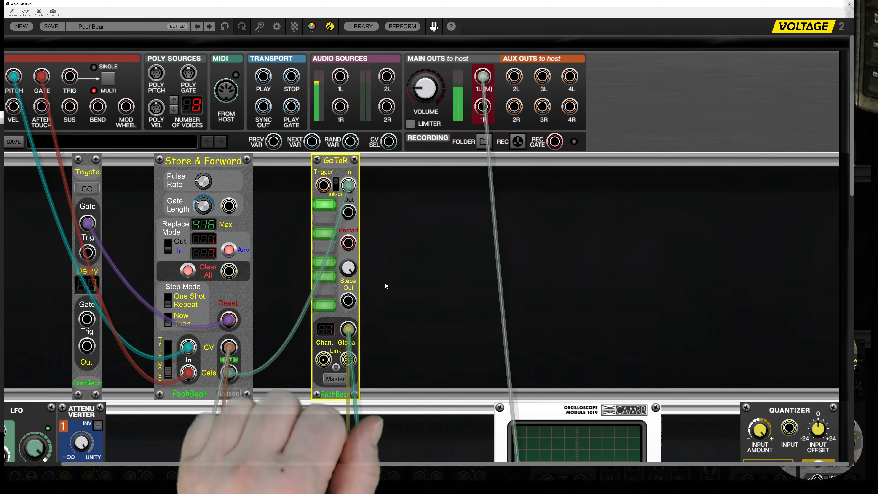
Patch GaToR's Restart input to Trigate's Gate output.
drag(348, 243, 89, 225)
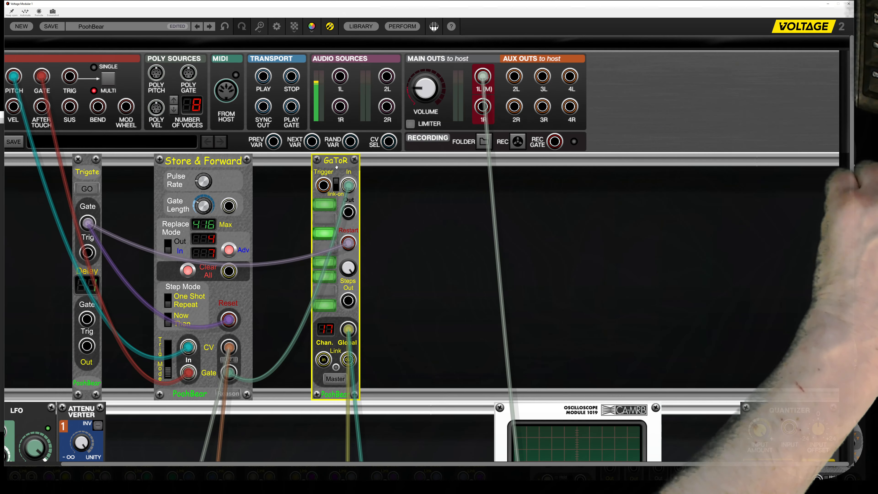
Duplicate the GaToR module three times and chain the four modules in a loop through their Link jacks.
key(ctrl+d)
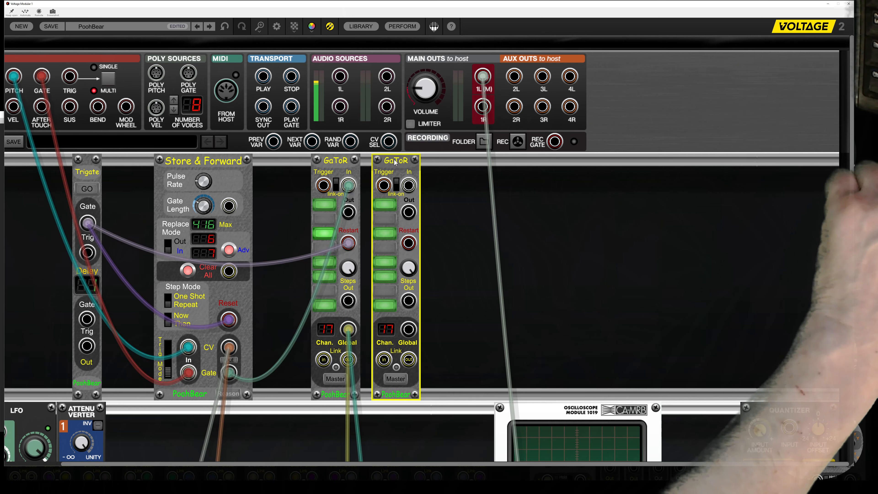
key(ctrl+d)
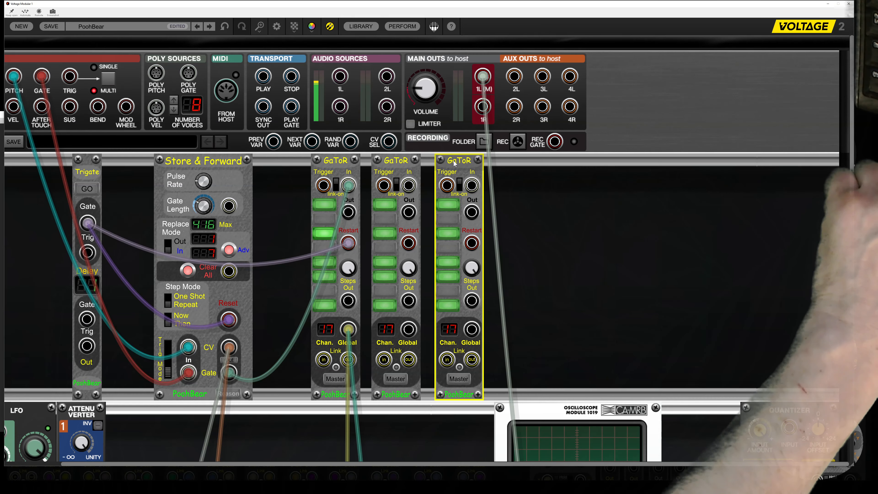
key(ctrl+d)
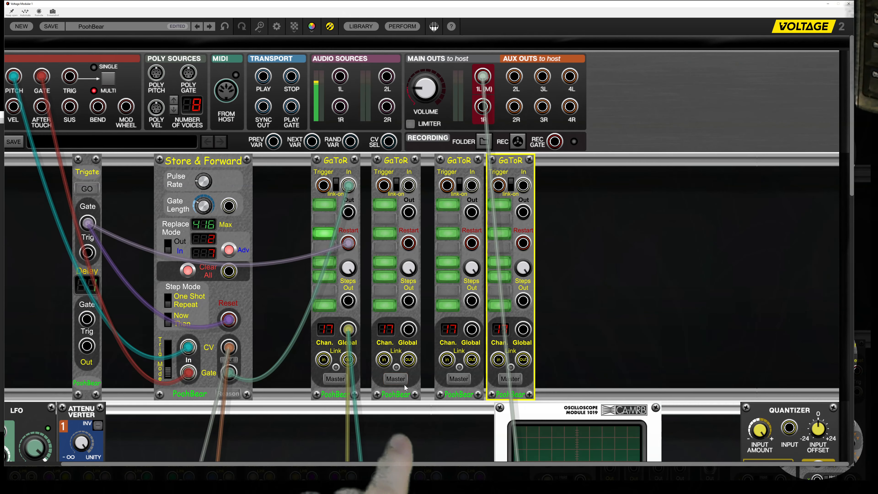
drag(414, 360, 383, 360)
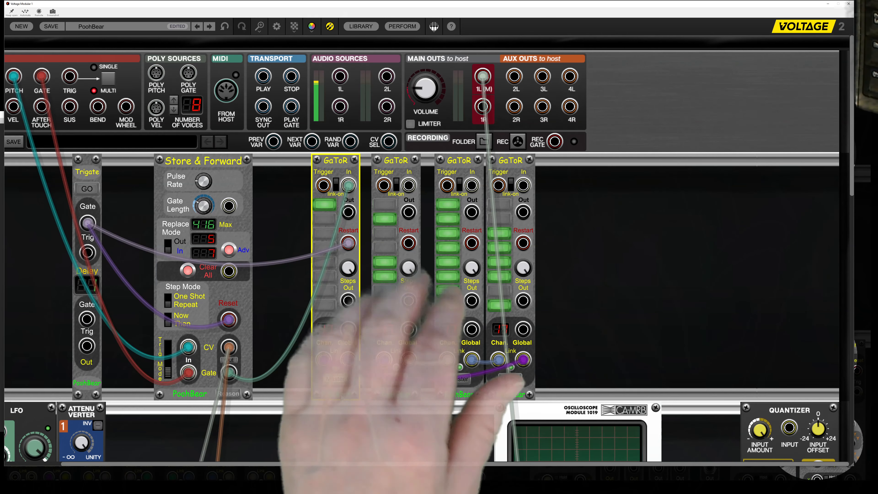
Turn off steps 4, 5 and 7 in the third GaToR module.
click(449, 247)
click(449, 260)
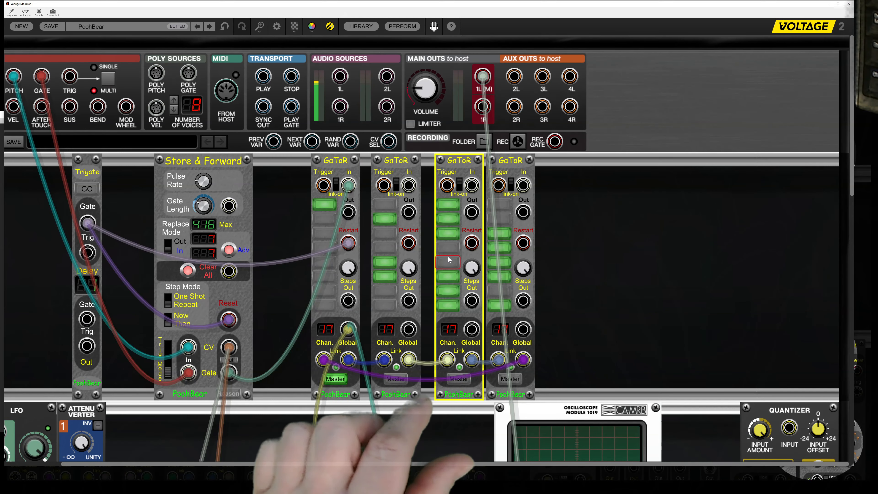
click(448, 292)
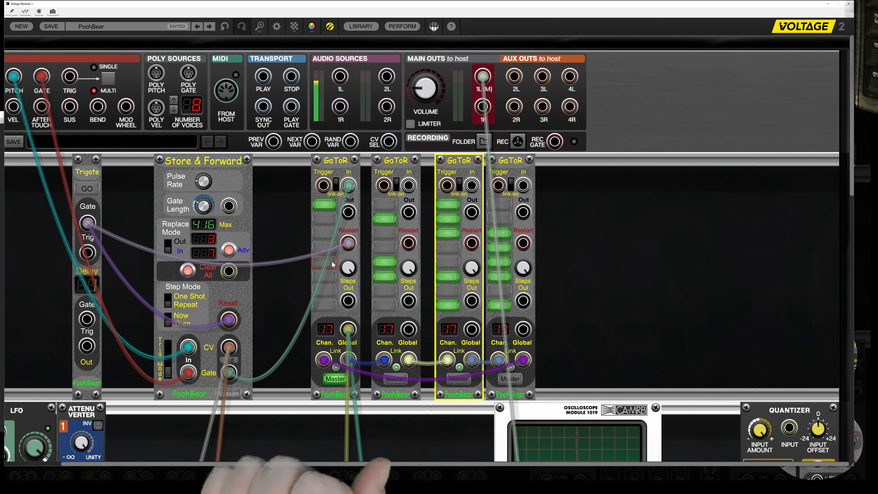
Change the first GaToR module's step pattern so that step 3 is on.
click(337, 394)
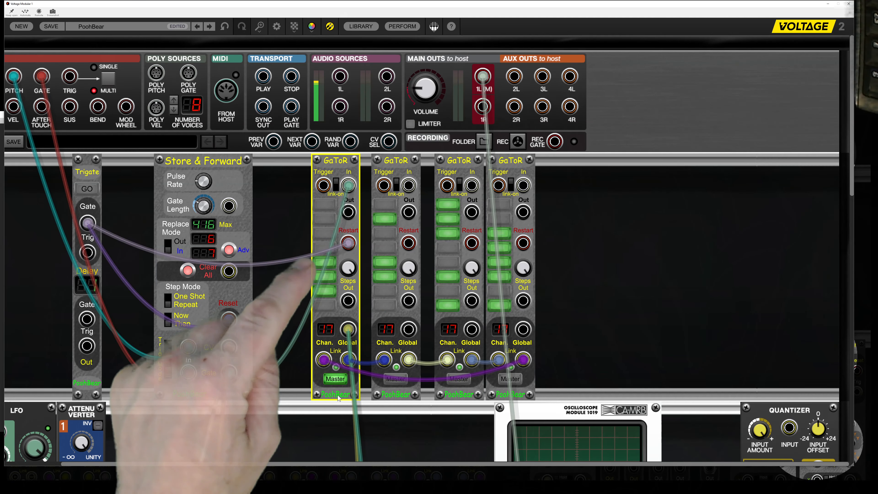
click(329, 234)
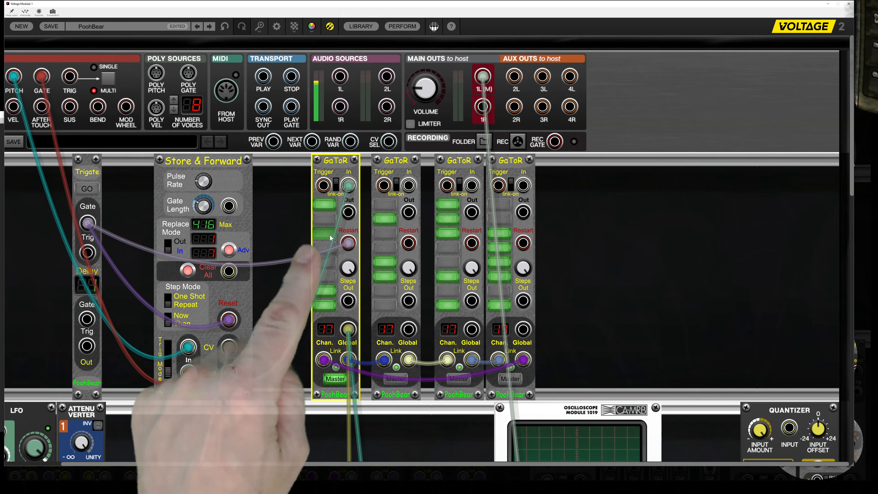
Turn on step 4 in the first GaToR module and fire Trigate to restart the sequence.
click(330, 251)
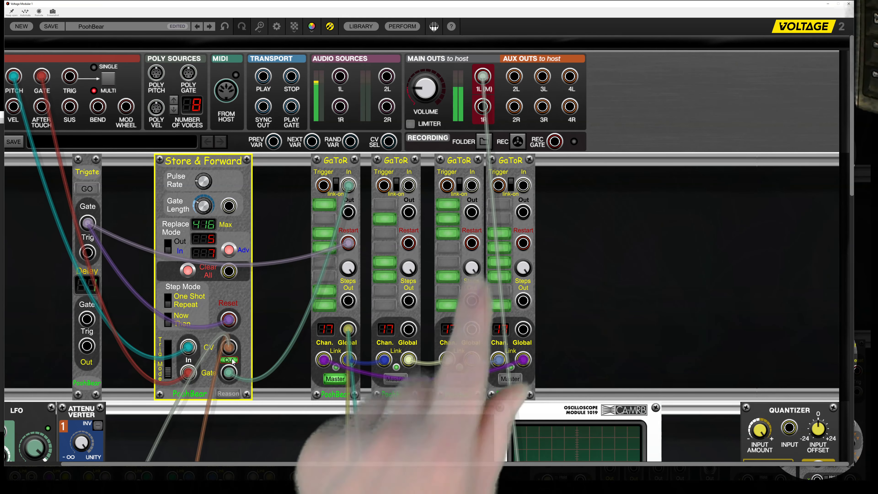
click(83, 192)
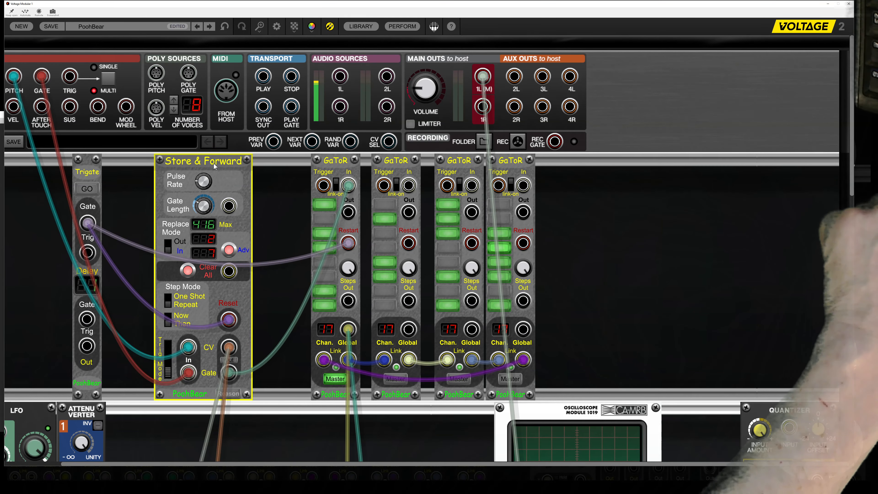
Duplicate the Store & Forward module beyond the fourth GaToR and patch the copy's Gate output to the third GaToR's Trigger input.
drag(224, 164, 688, 165)
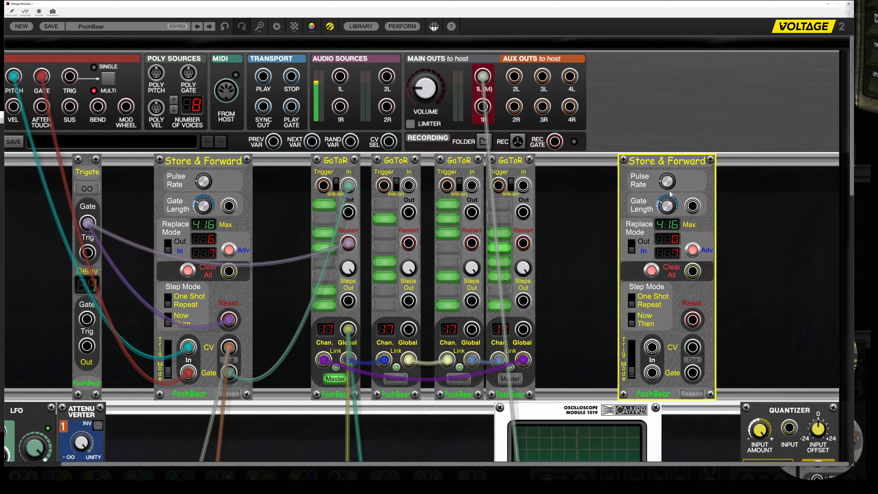
mouse_move(669, 187)
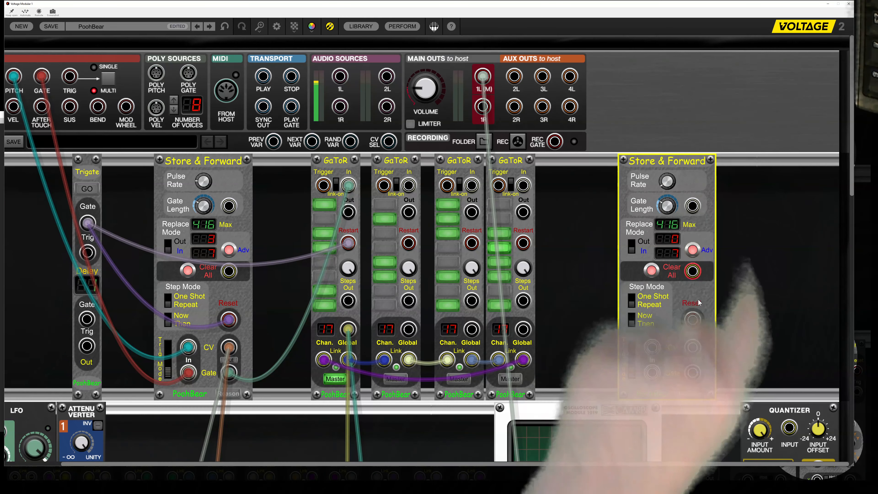
drag(692, 372, 448, 186)
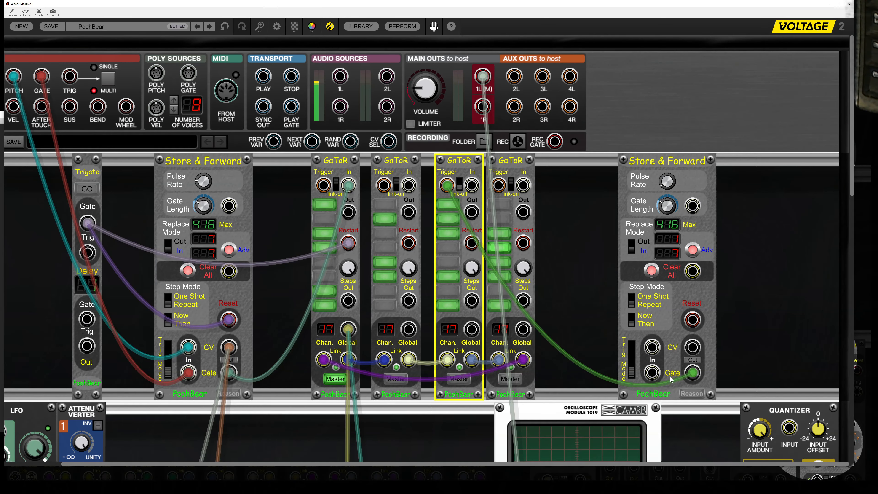
click(230, 361)
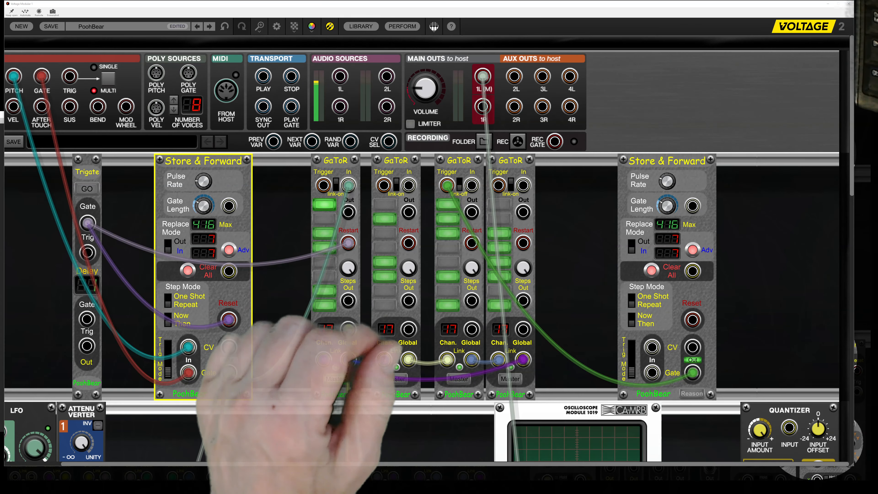
Turn on step 1 in the second GaToR and patch its Out to the first Store & Forward's Gate Length input.
click(394, 203)
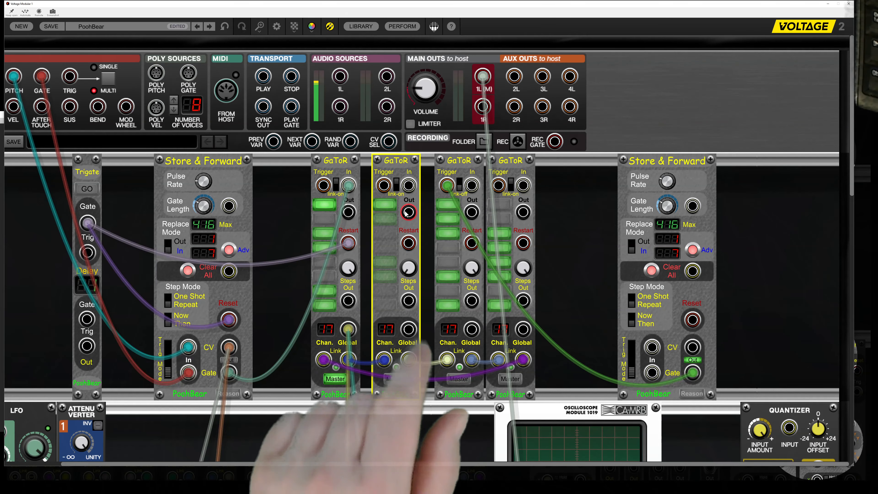
drag(406, 212, 229, 206)
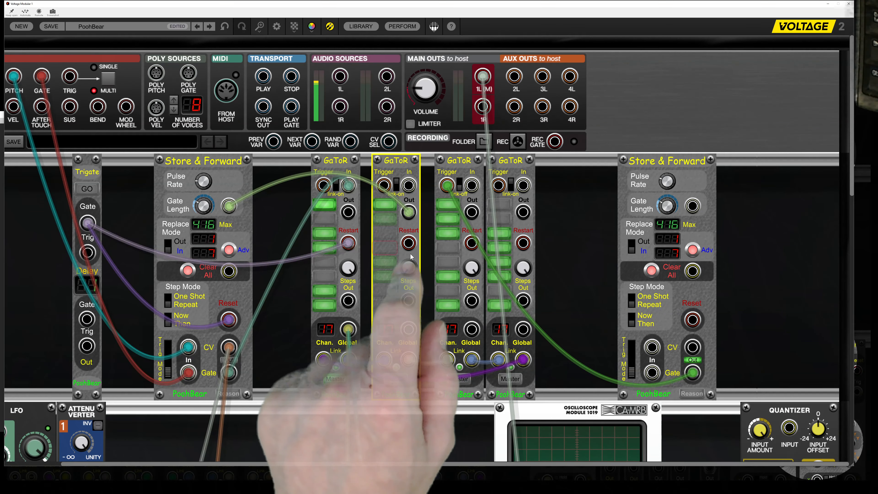
Unplug the cable from the third GaToR's Trigger input and set its link switch back to on.
drag(445, 192, 588, 231)
click(460, 191)
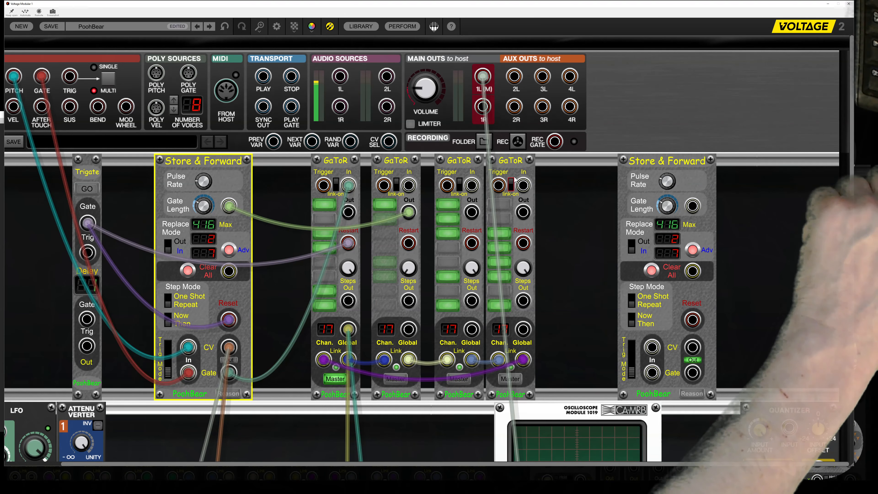
Duplicate the fourth GaToR module twice, setting both copies to channel 3 with all steps off.
drag(506, 160, 656, 161)
click(572, 350)
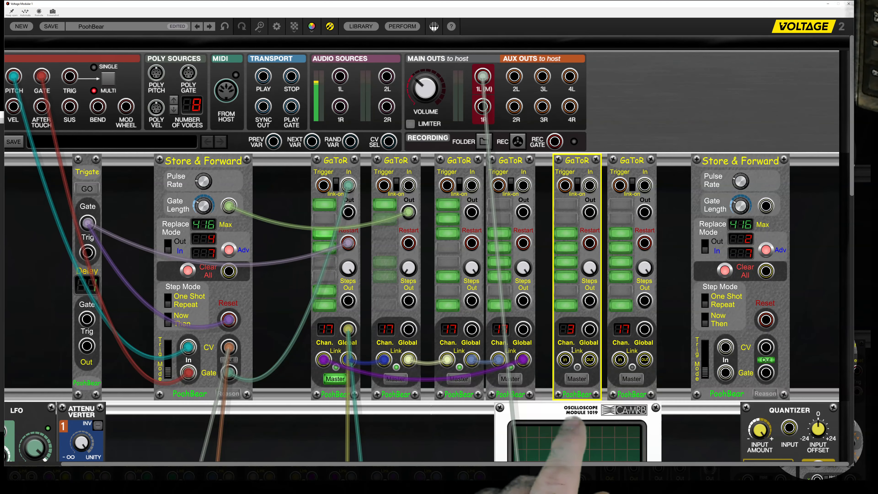
drag(621, 329, 629, 346)
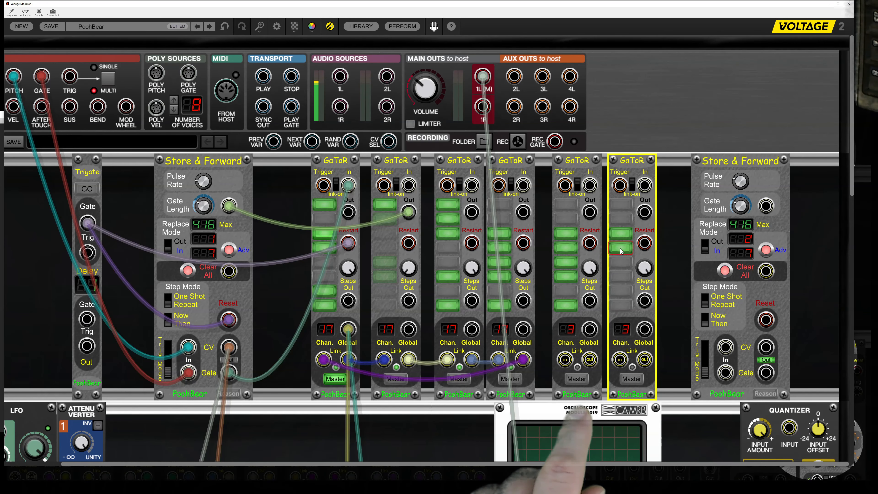
click(564, 238)
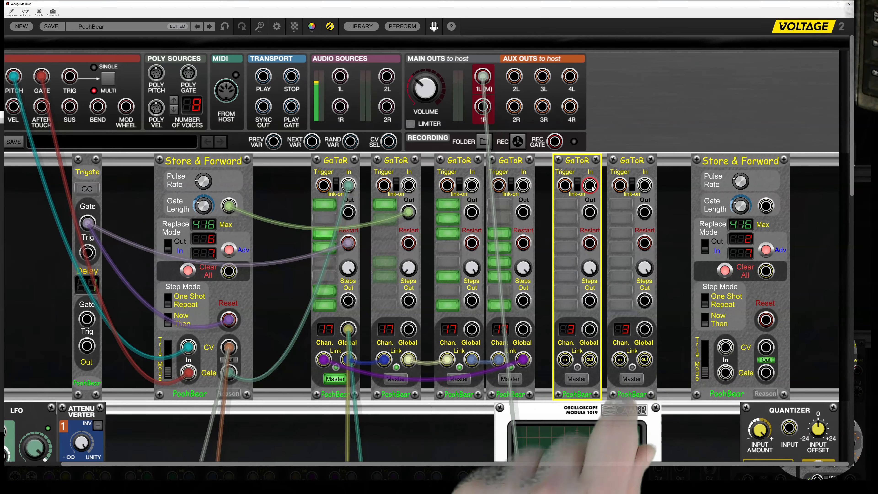
Patch the fifth GaToR's In to the first Store & Forward's Gate output and Restart to Trigate's Gate, with steps 1 and 5 on.
drag(590, 185, 225, 373)
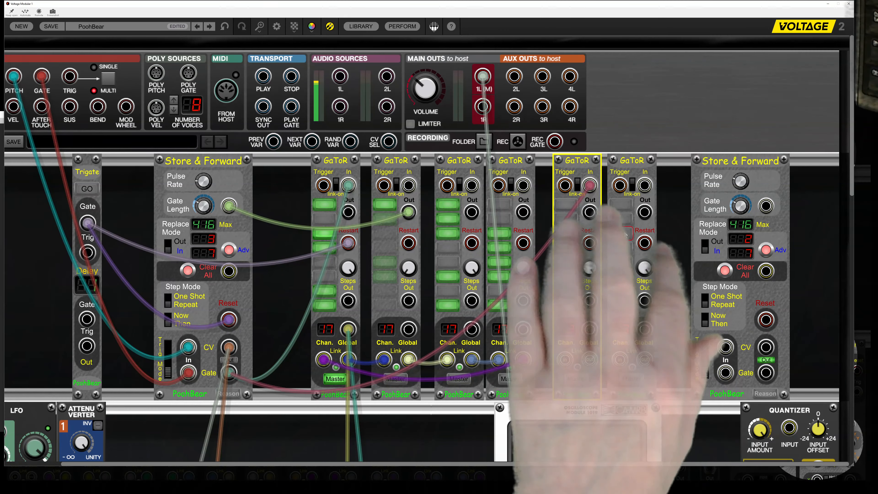
drag(592, 251, 82, 229)
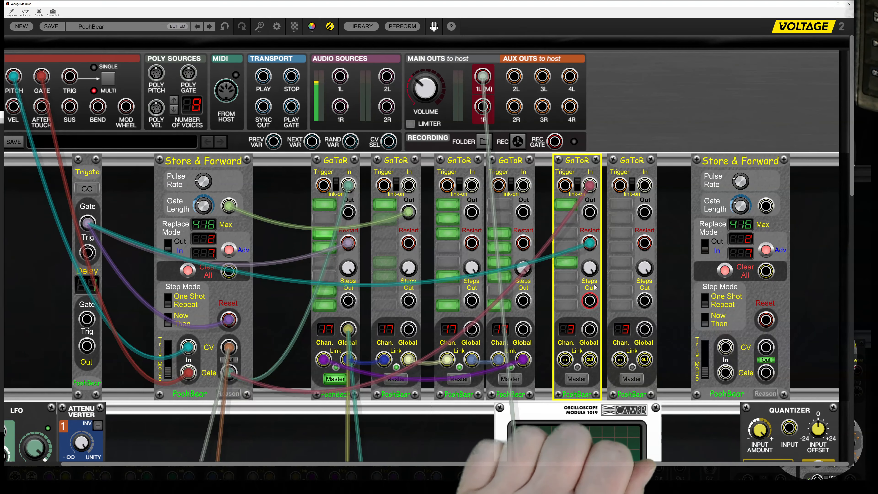
Patch the Outs of the fifth and sixth GaToR modules to Aux Outs 3R and 4R, and restart playback with Store & Forward's output on.
drag(590, 212, 543, 108)
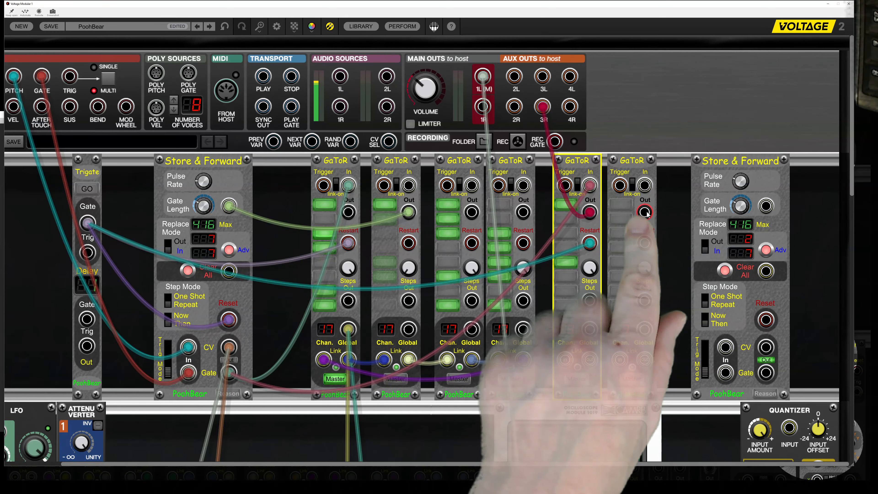
drag(645, 212, 569, 107)
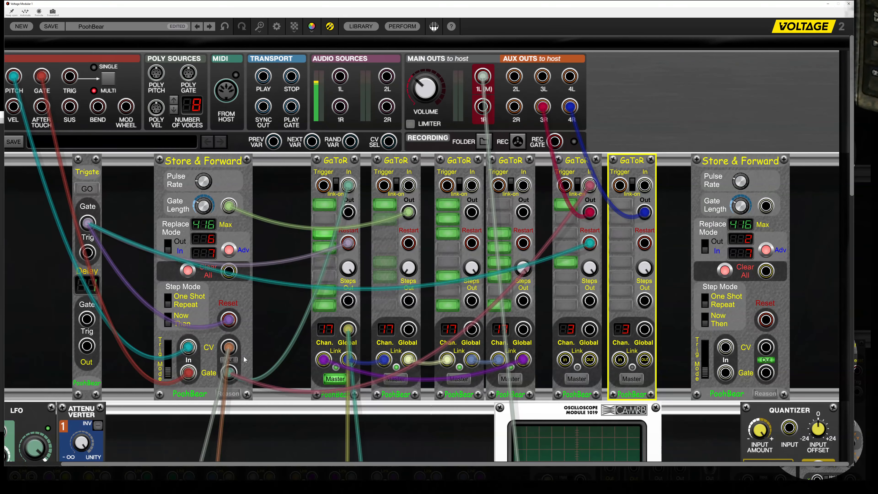
click(230, 361)
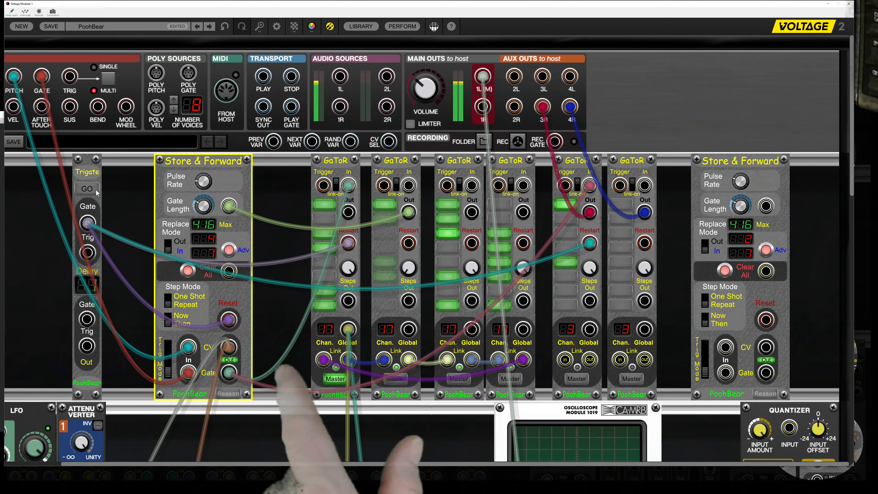
click(91, 207)
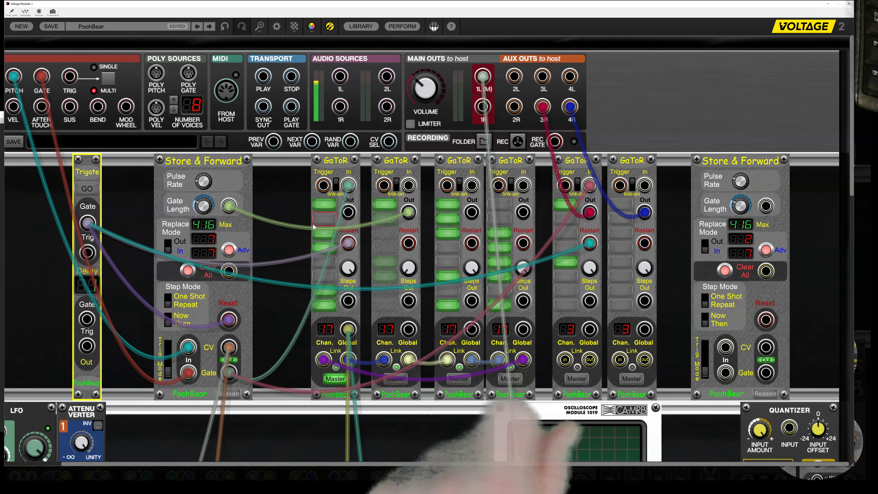
Turn on steps 1, 3, 5, 7 and 8 in the sixth GaToR module.
click(615, 207)
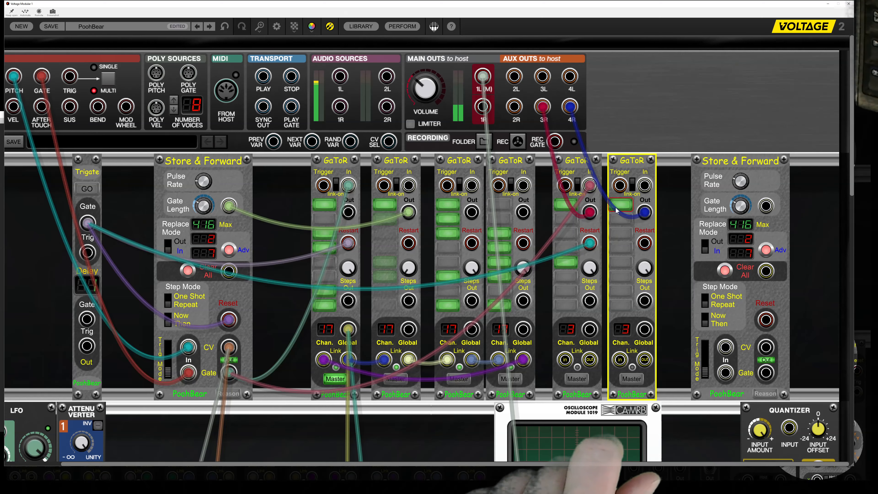
click(621, 232)
click(621, 261)
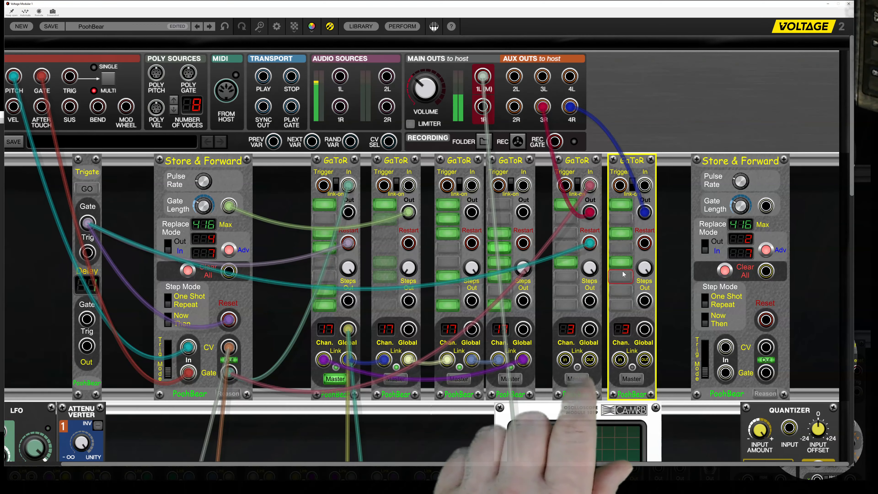
click(622, 295)
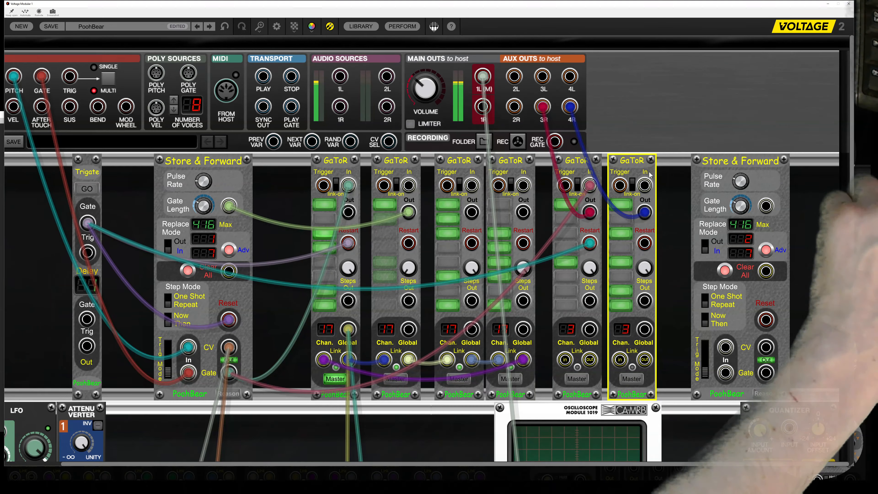
Duplicate the sixth GaToR module, leave only step 5 on in the copy, and patch its Out to Aux Out 4L.
key(ctrl+d)
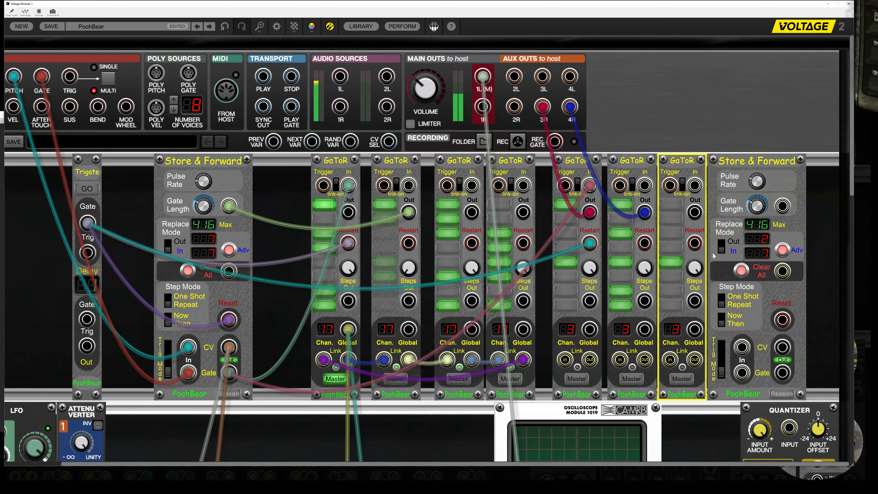
drag(695, 213, 592, 121)
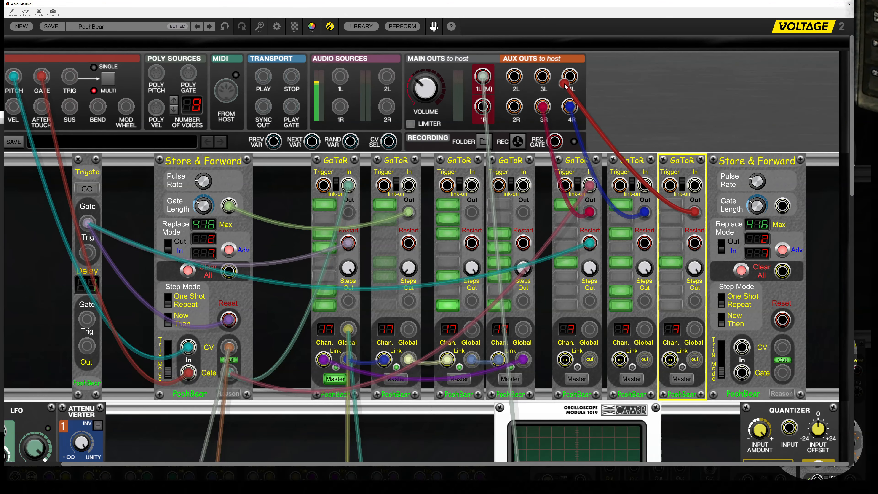
drag(569, 82, 570, 79)
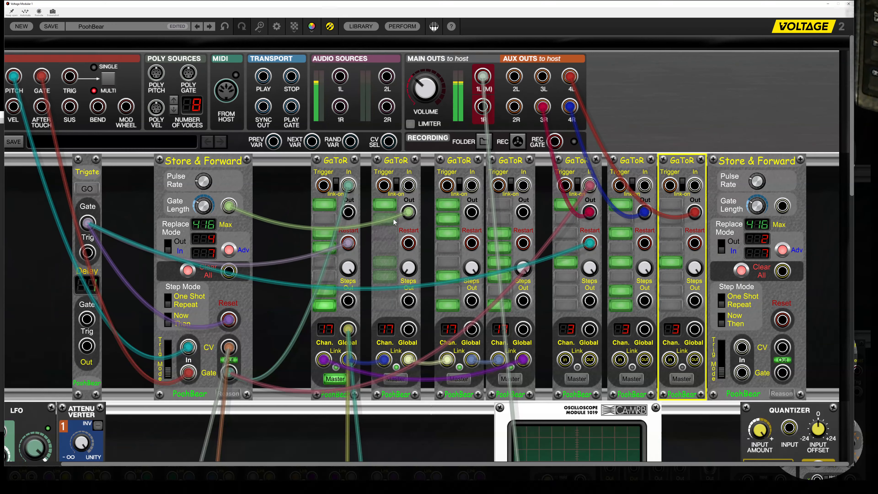
Patch the sixth and seventh GaToR Restart inputs to Trigate's Gate output, then replay the sequence and switch off the first Store & Forward's output.
click(100, 194)
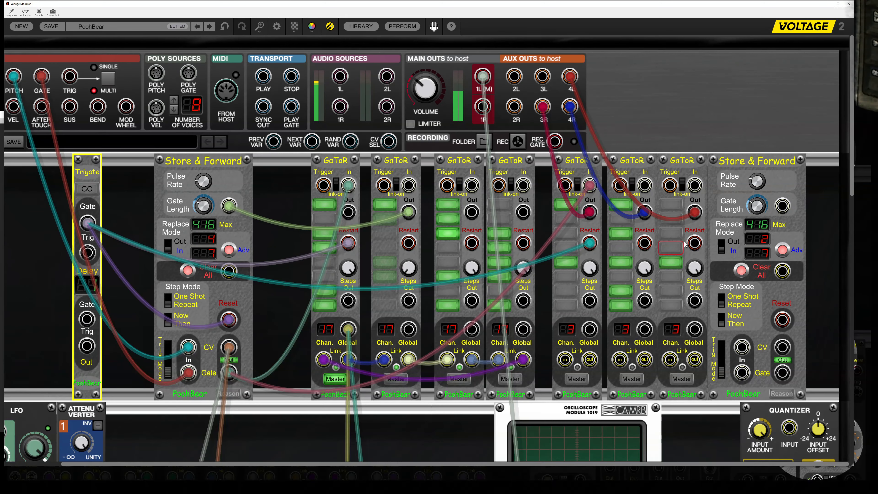
drag(695, 243, 87, 224)
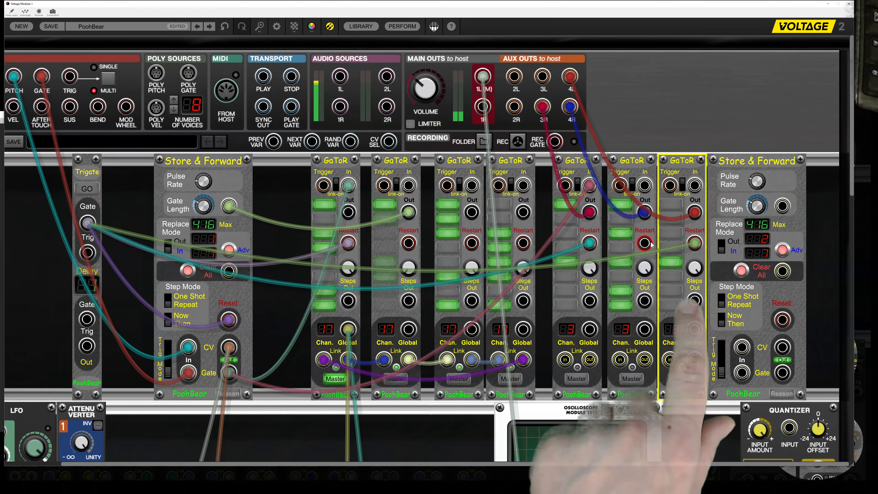
drag(644, 242, 87, 223)
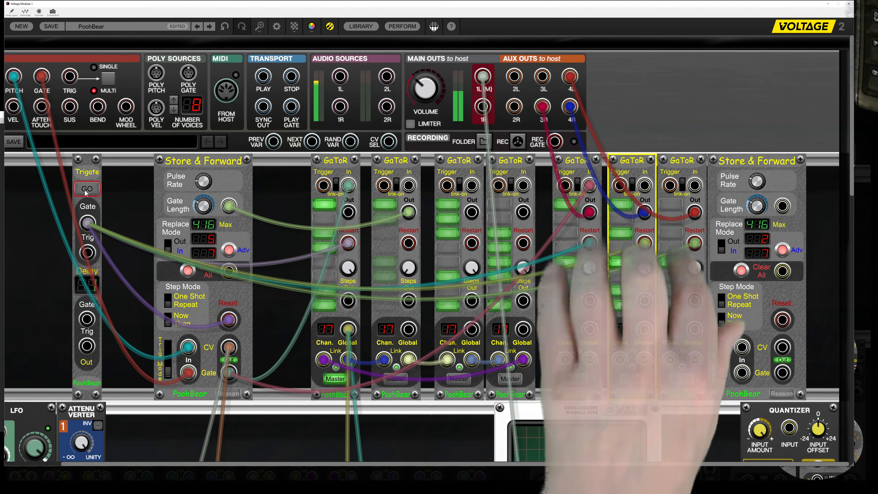
click(85, 191)
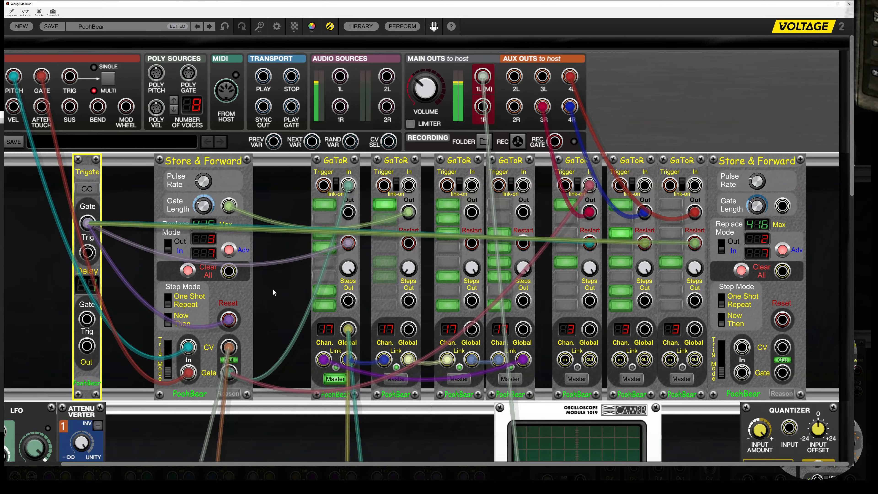
click(236, 363)
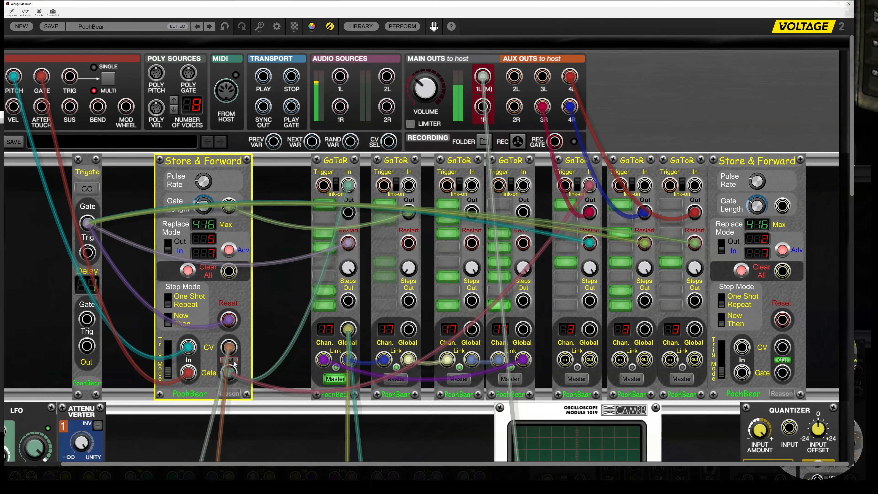